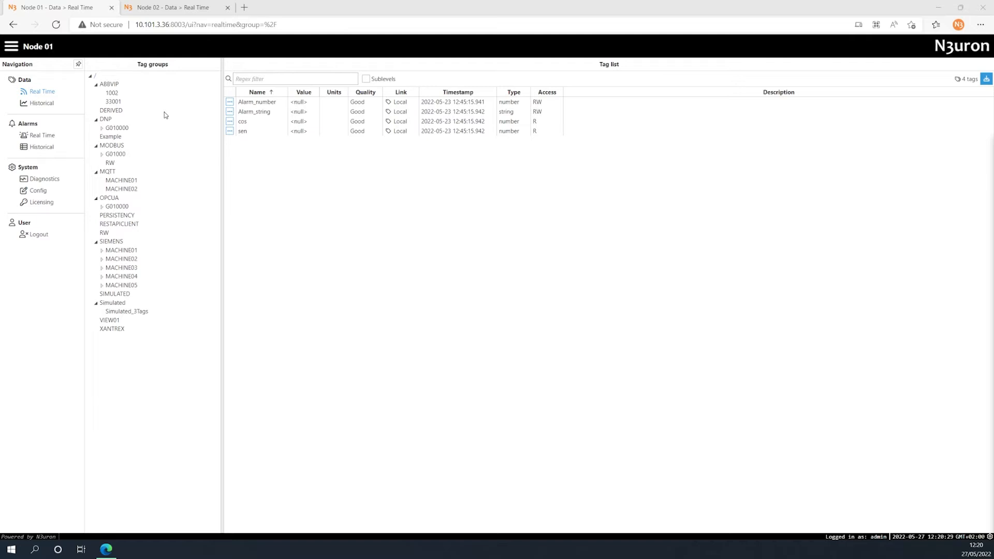
- In Node 01's redundancy configuration, set the mode to Redundant primary node and accept the overwrite warning
left_click(37, 194)
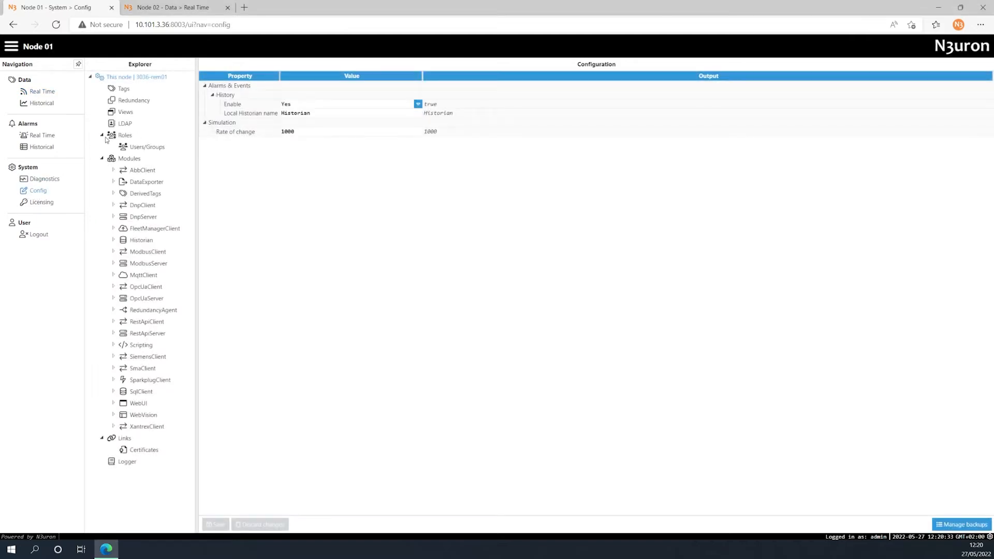
left_click(128, 102)
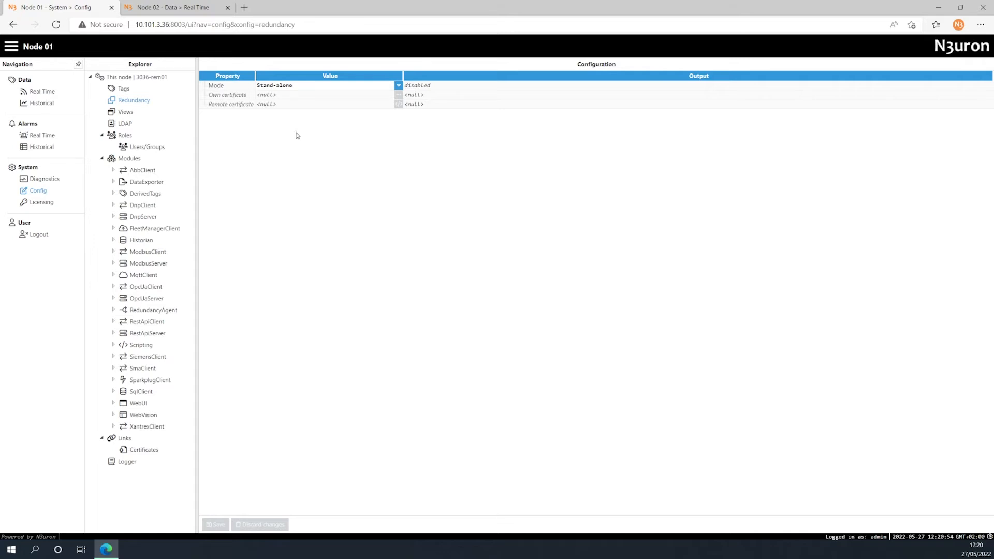
left_click(399, 86)
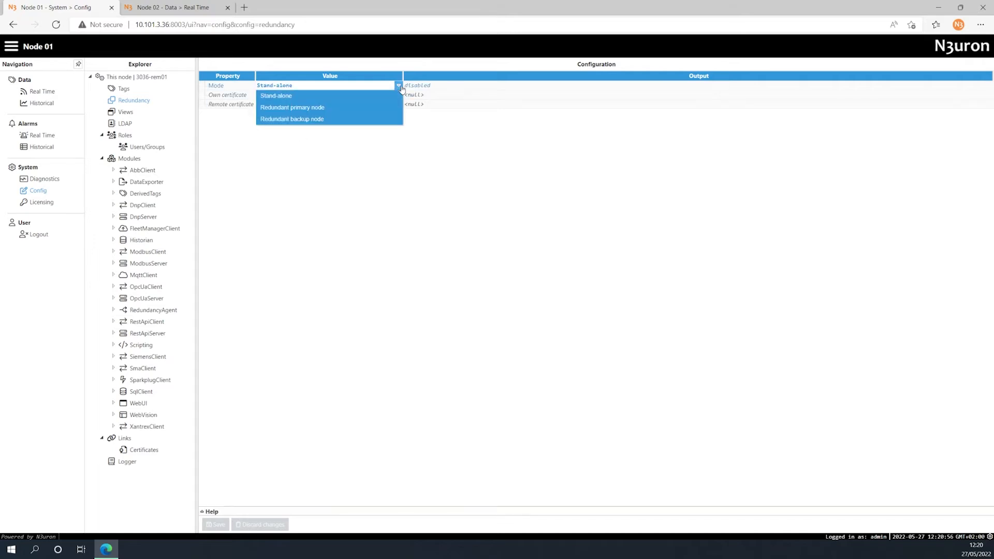
left_click(371, 108)
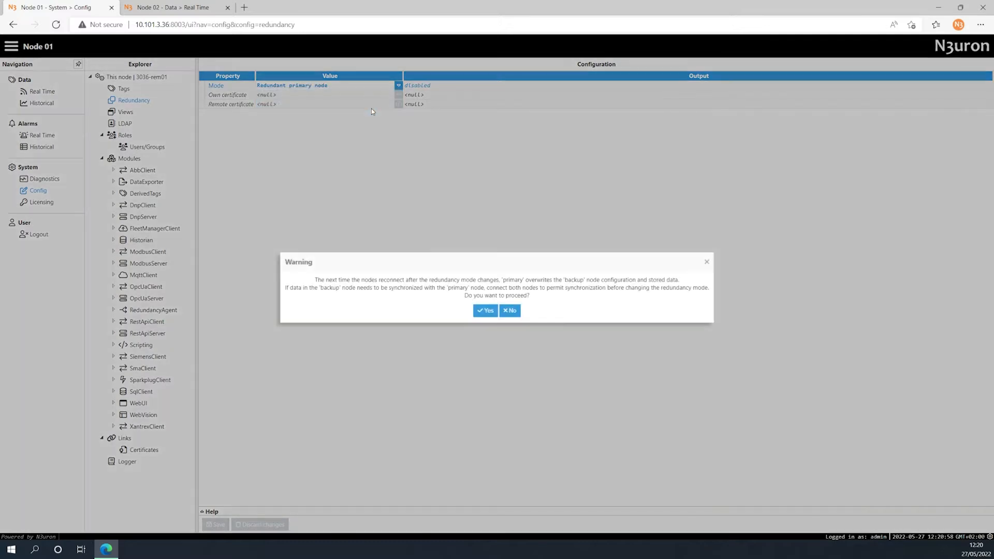
left_click(483, 311)
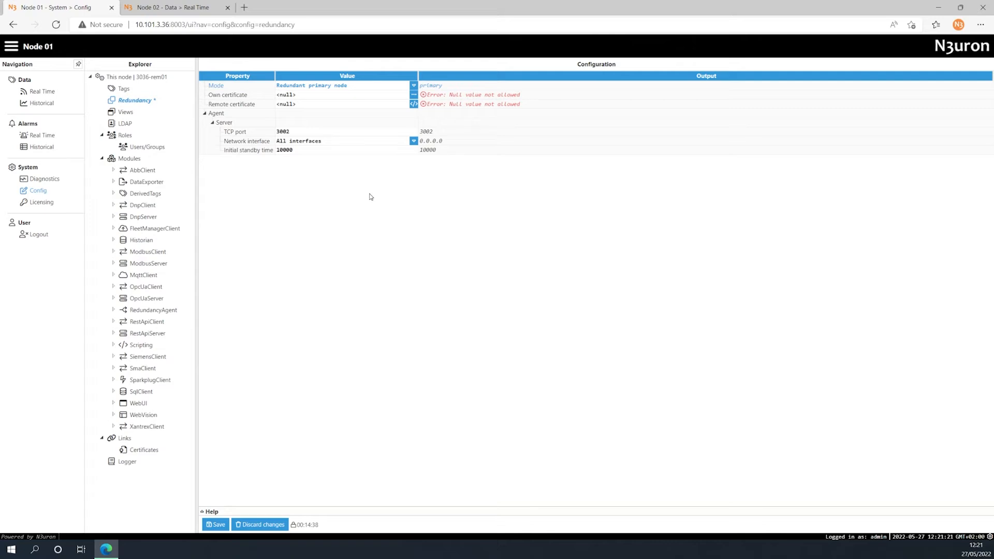
- Generate a new own certificate for Node 01 and copy it to the clipboard
left_click(414, 96)
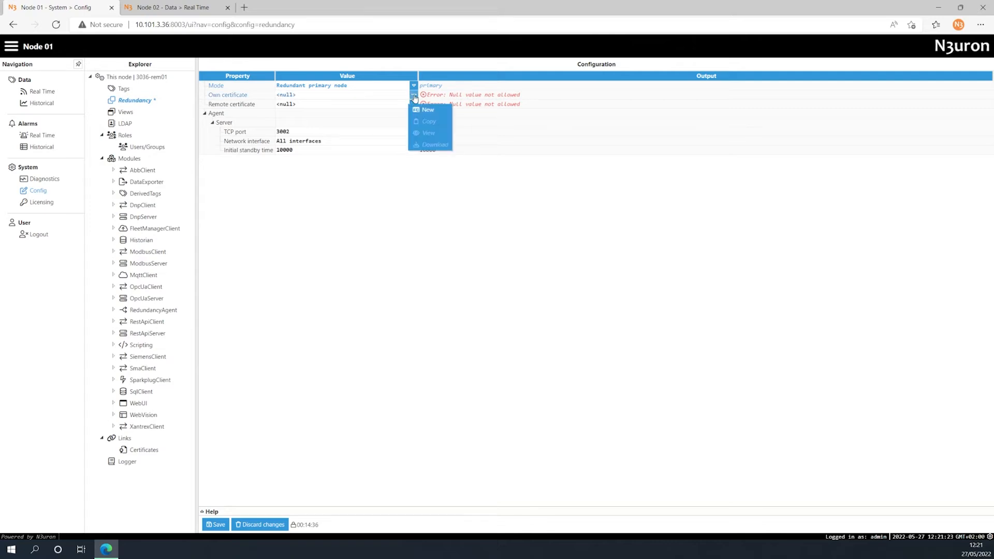
left_click(427, 109)
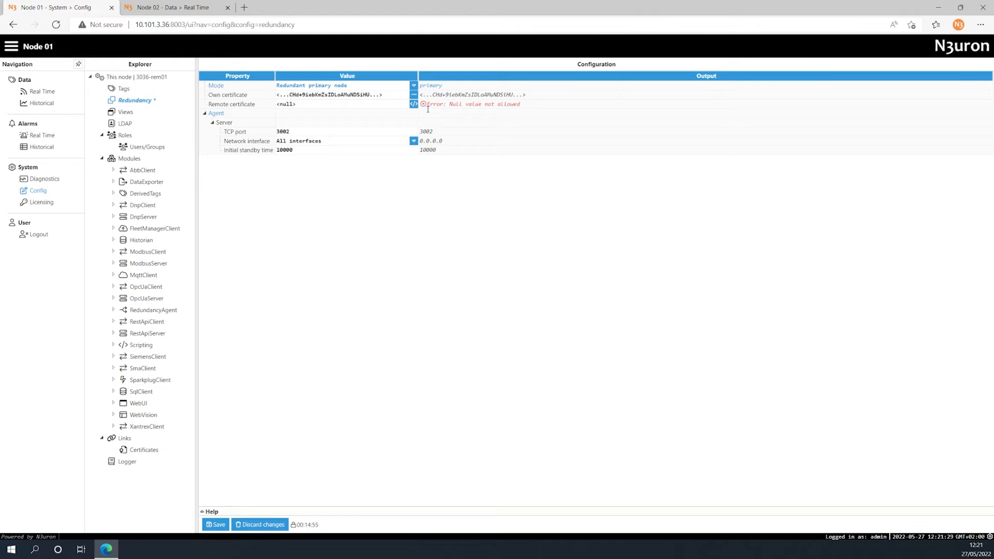
left_click(414, 95)
left_click(421, 122)
- In Node 02's redundancy configuration, set the mode to Redundant backup node and accept the overwrite warning
left_click(178, 8)
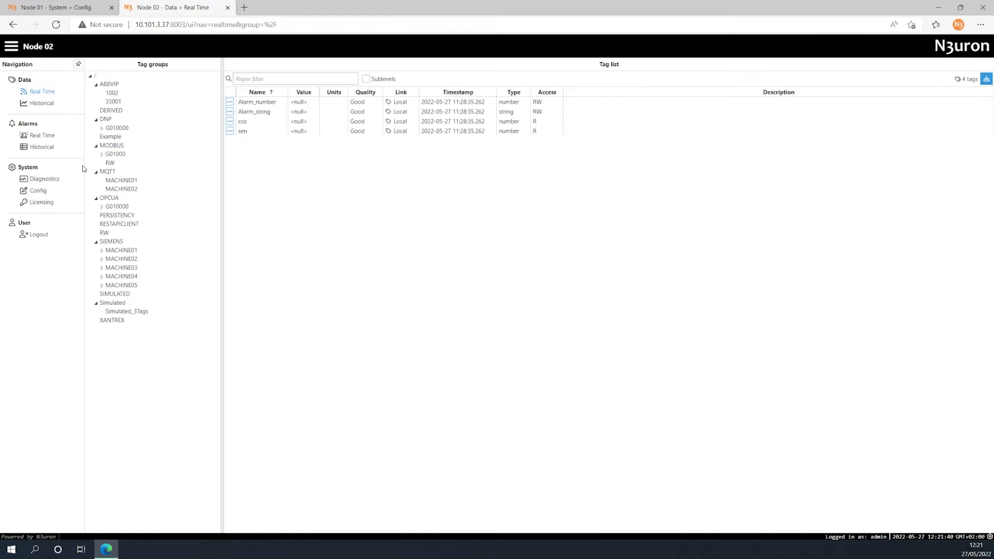
left_click(38, 191)
left_click(125, 102)
left_click(264, 86)
left_click(281, 119)
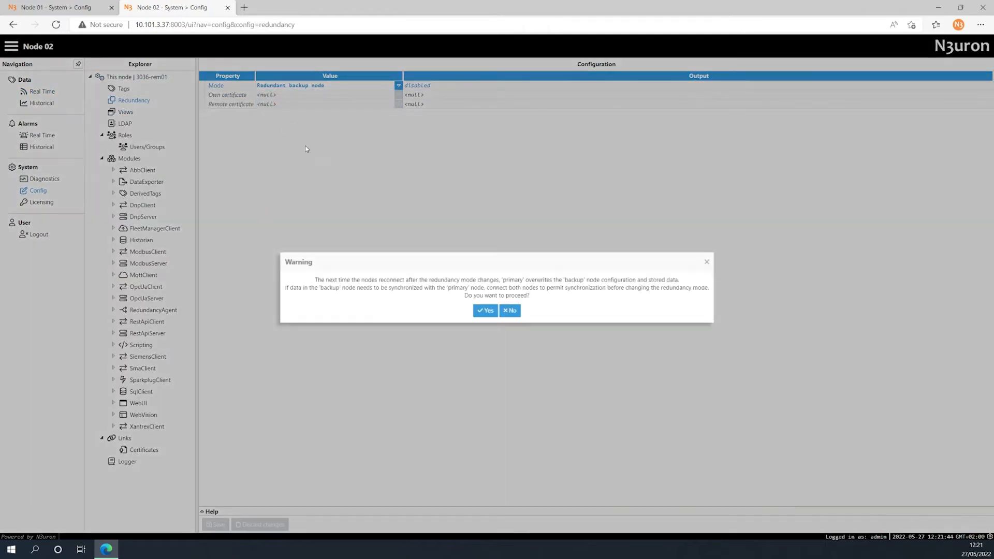
left_click(482, 310)
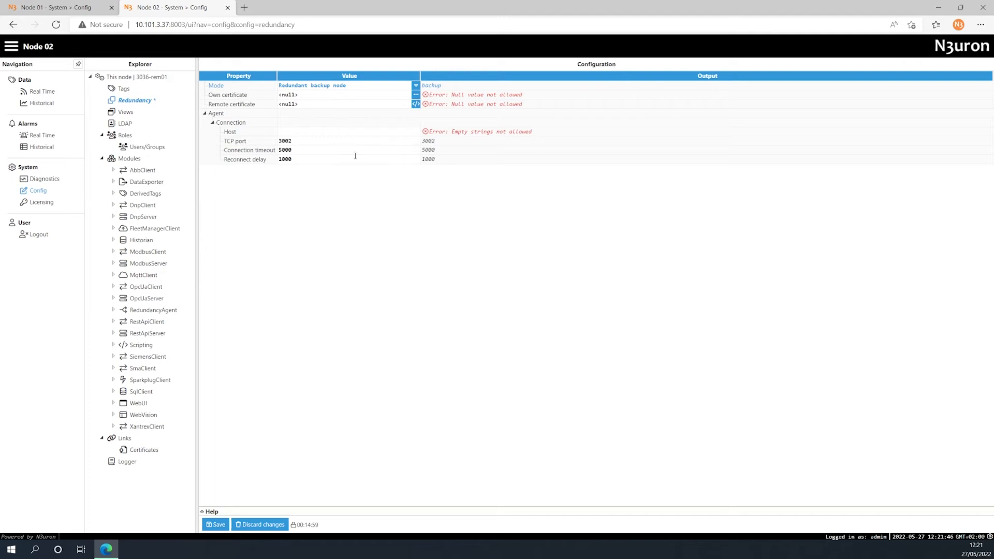
- Paste Node 01's copied certificate as Node 02's remote certificate and save it in the script editor
left_click(415, 104)
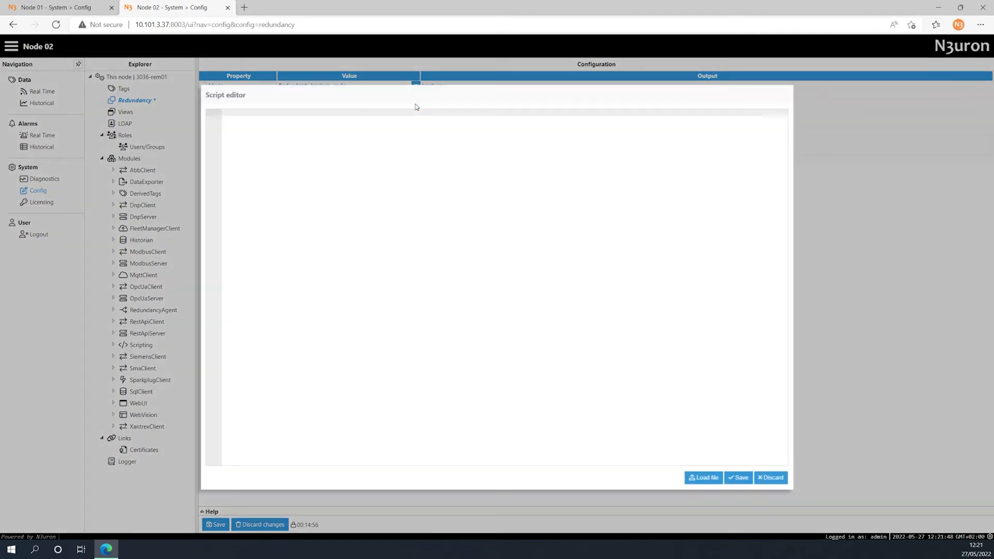
key("ctrl+v")
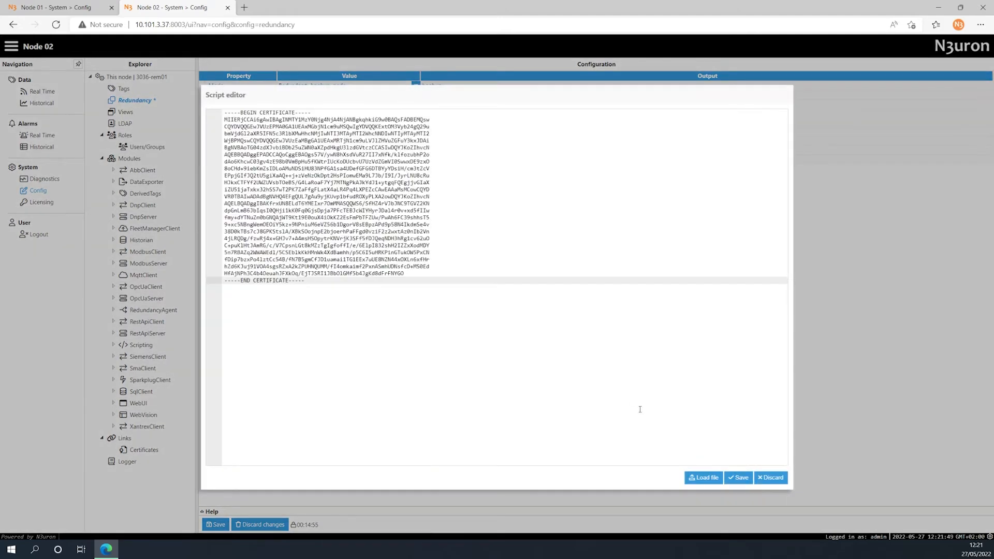
left_click(743, 480)
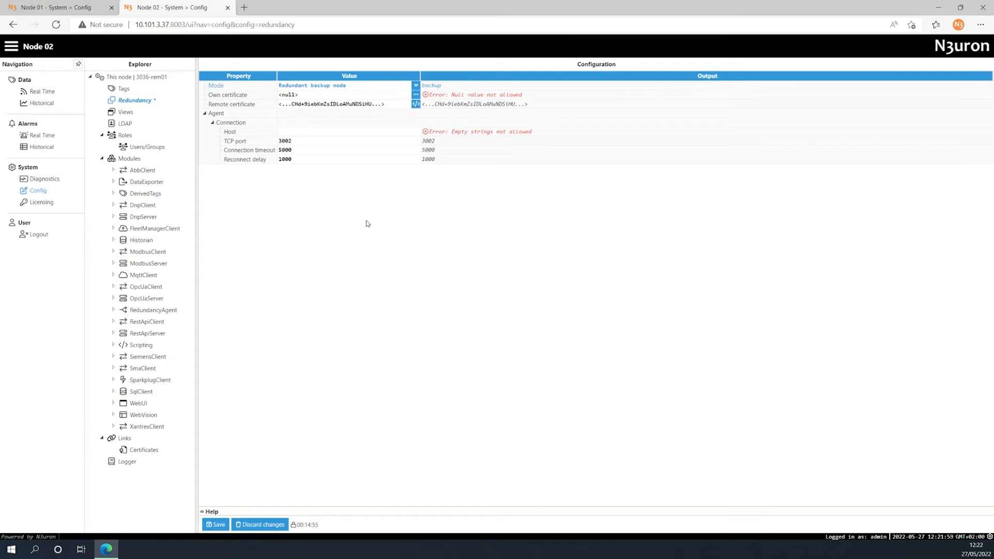
- Generate a new own certificate for Node 02 and copy it to the clipboard
left_click(416, 95)
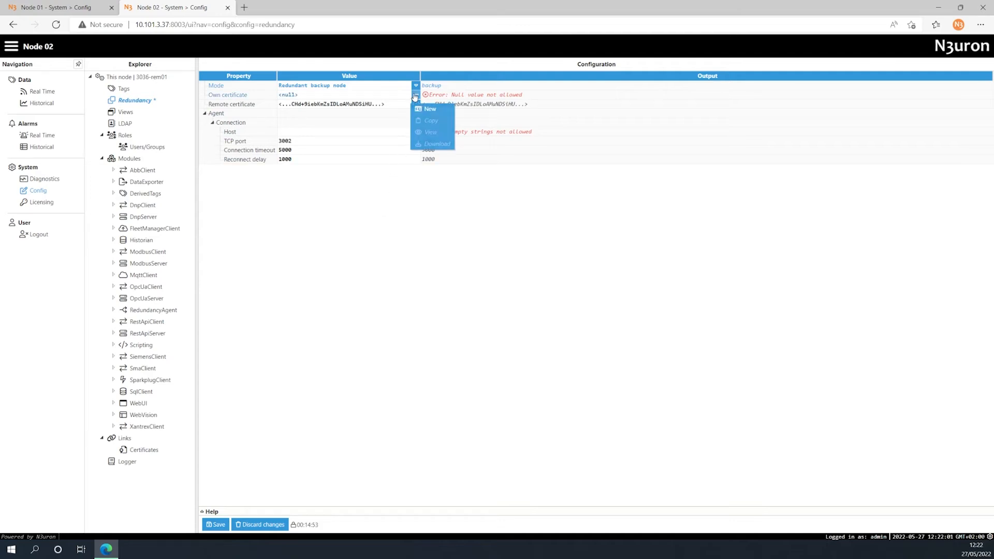
left_click(425, 109)
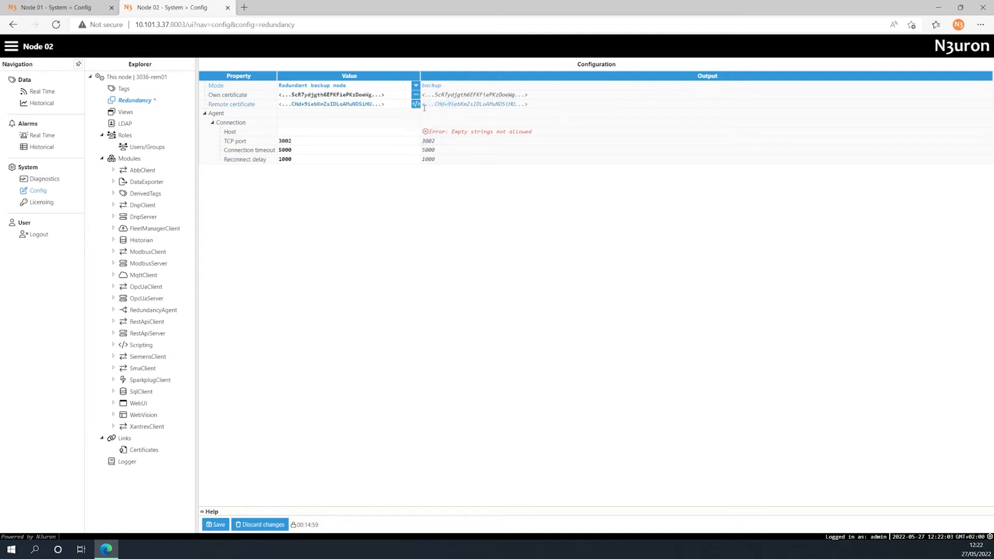
left_click(415, 94)
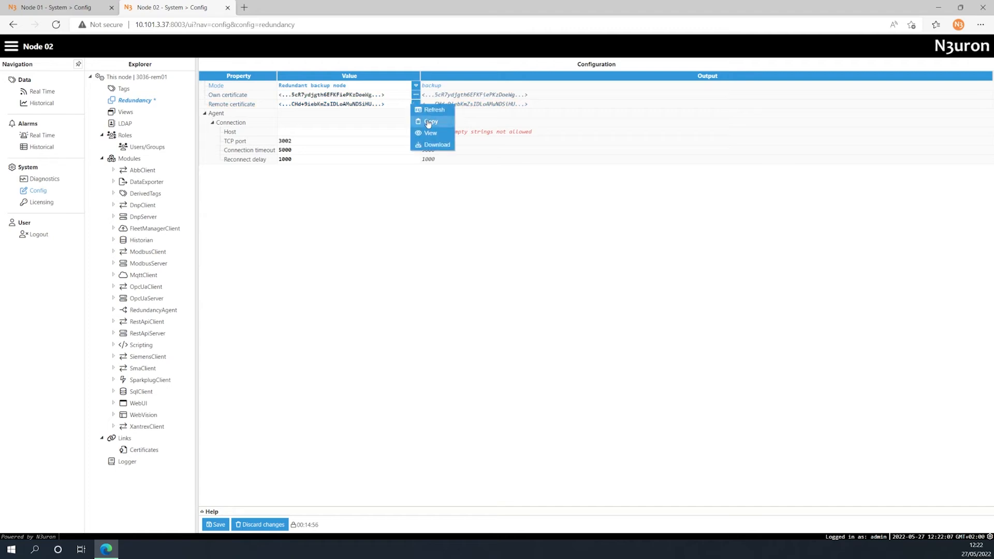
left_click(419, 119)
- Paste Node 02's copied certificate as Node 01's remote certificate and save Node 01's redundancy configuration
left_click(57, 7)
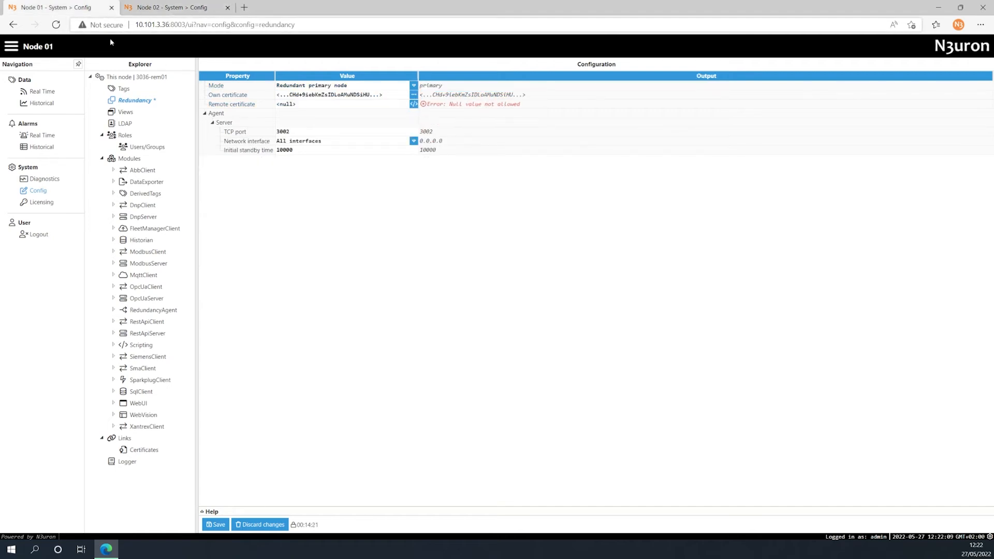
left_click(413, 104)
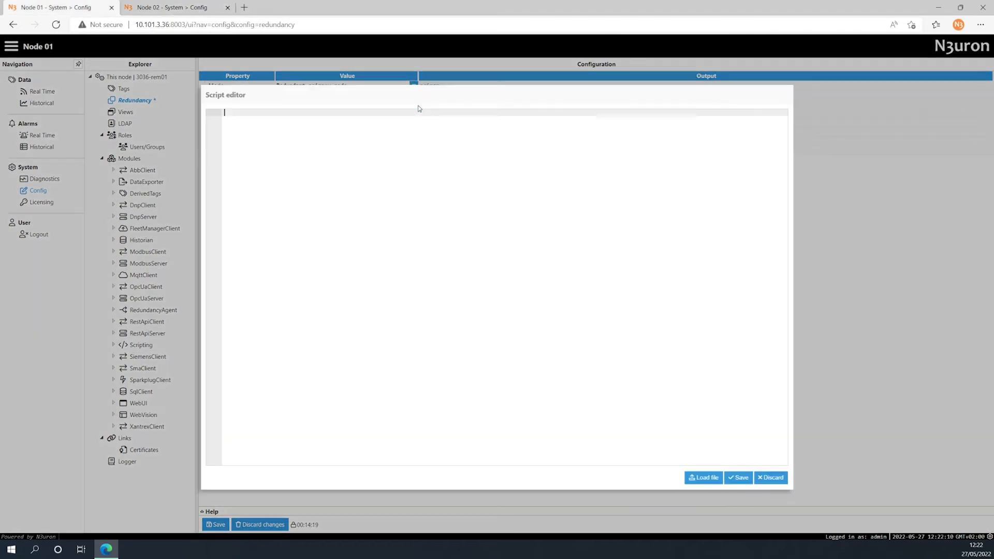
key("ctrl+v")
left_click(735, 478)
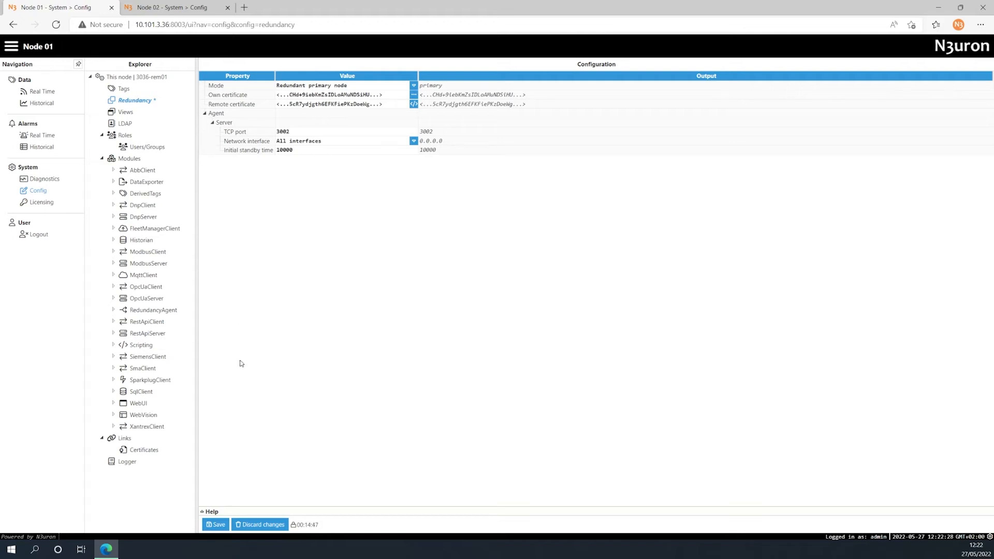
left_click(217, 524)
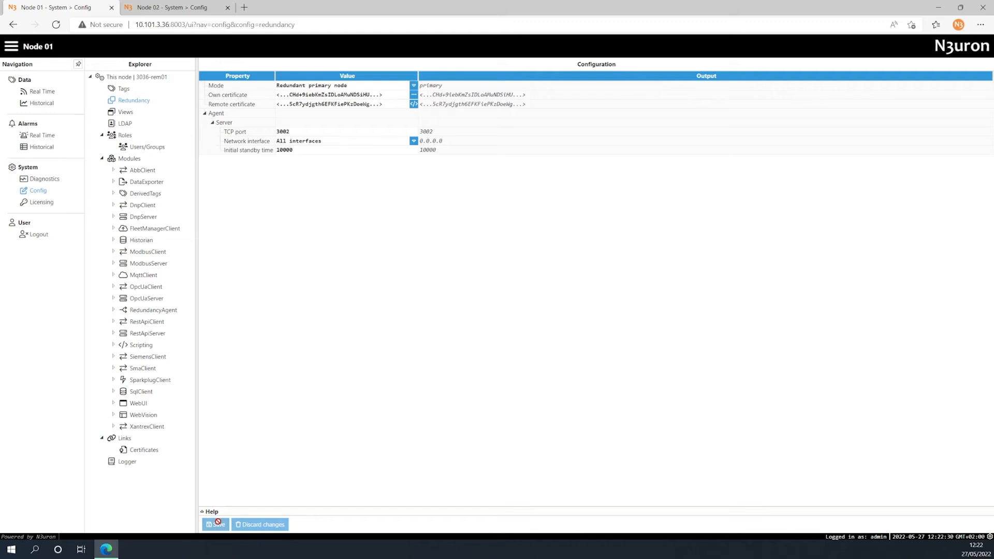
- Set Node 02's redundancy connection host to Node 01's address 10.101.3.36 and save Node 02's configuration
left_click(176, 7)
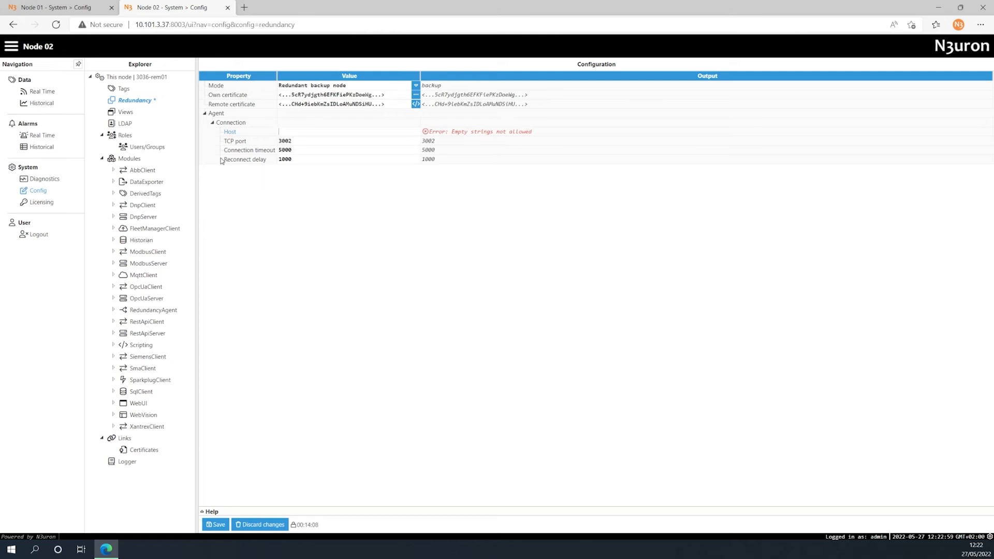
left_click(83, 8)
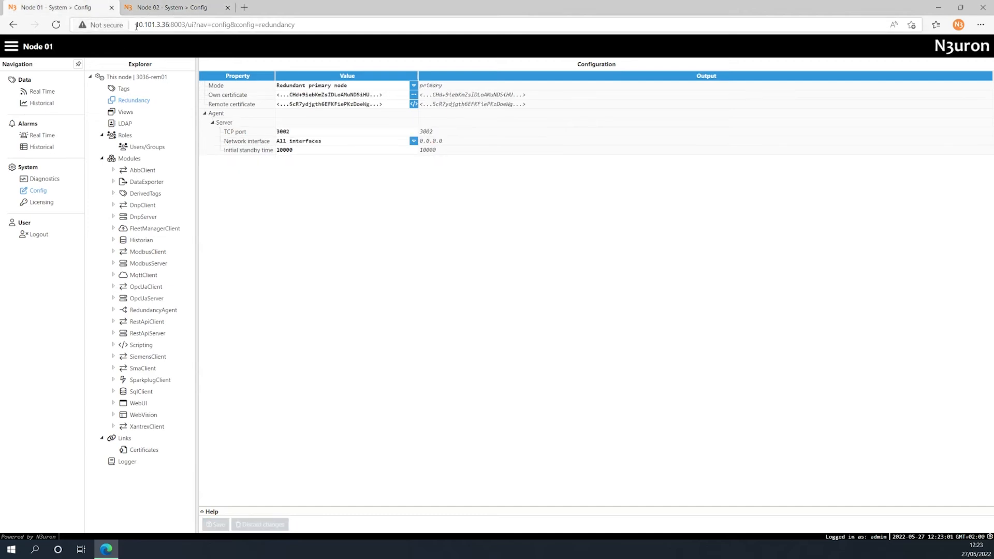
left_click_drag(136, 25, 166, 25)
left_click(171, 7)
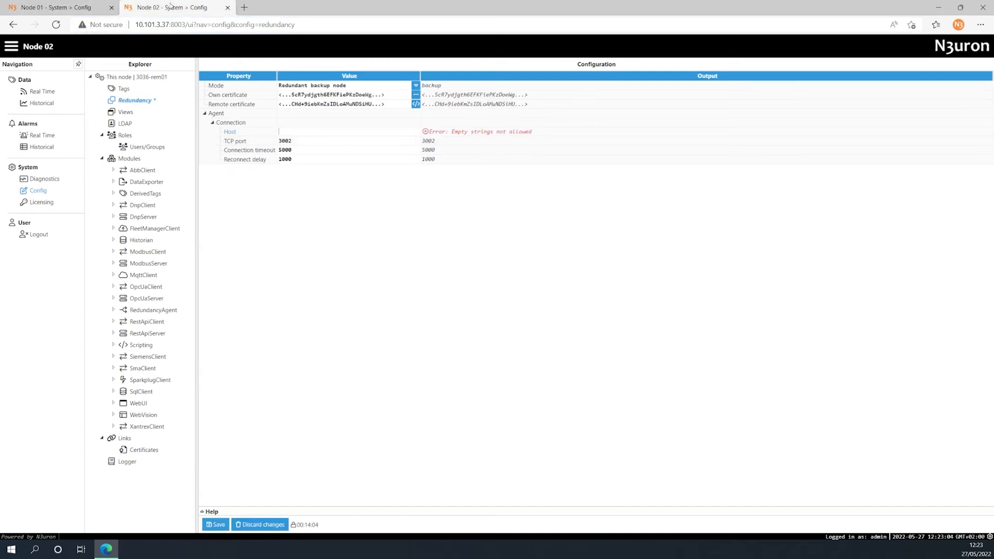
left_click(285, 132)
key("ctrl+v")
left_click_drag(300, 132, 269, 132)
key("BackSpace")
key("BackSpace")
left_click(249, 186)
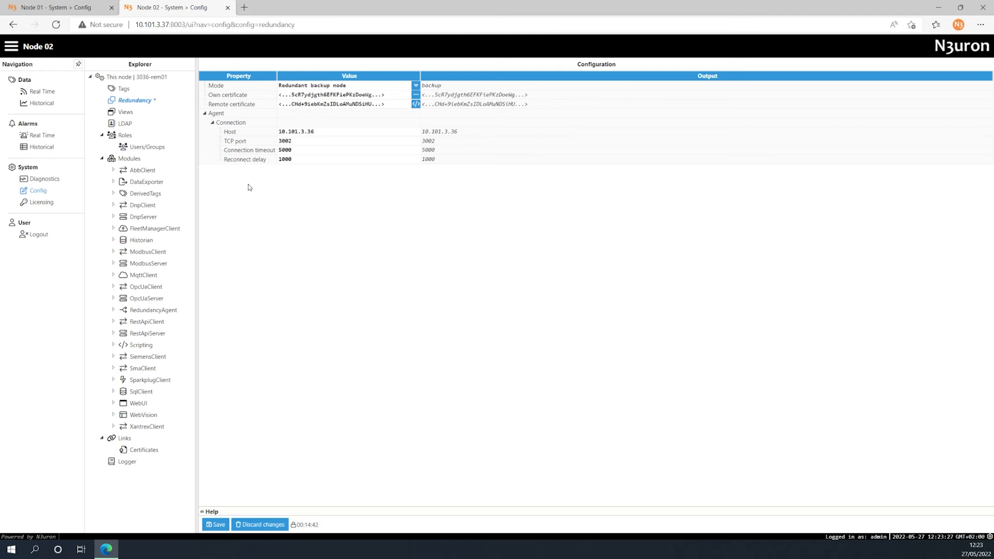
left_click(215, 524)
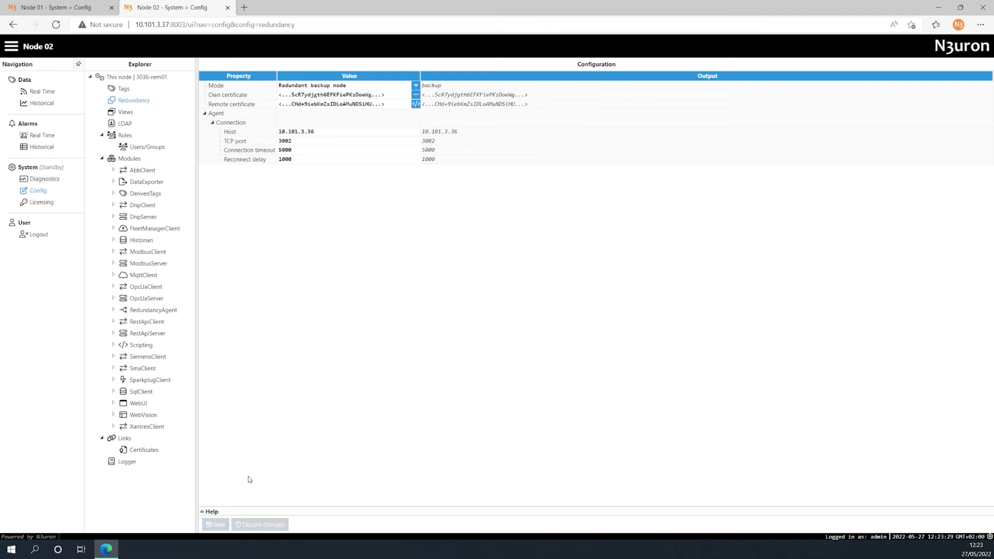